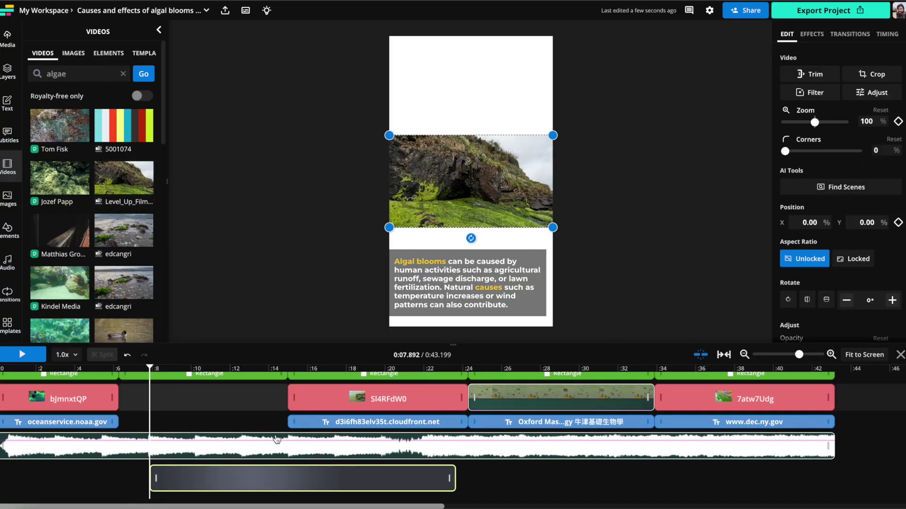
- Drop the algae clip into the video gap, cut the last caption sentence, and shrink its rectangle
{"action": "left_click_drag", "start_coordinate": [277, 478], "coordinate": [243, 400]}
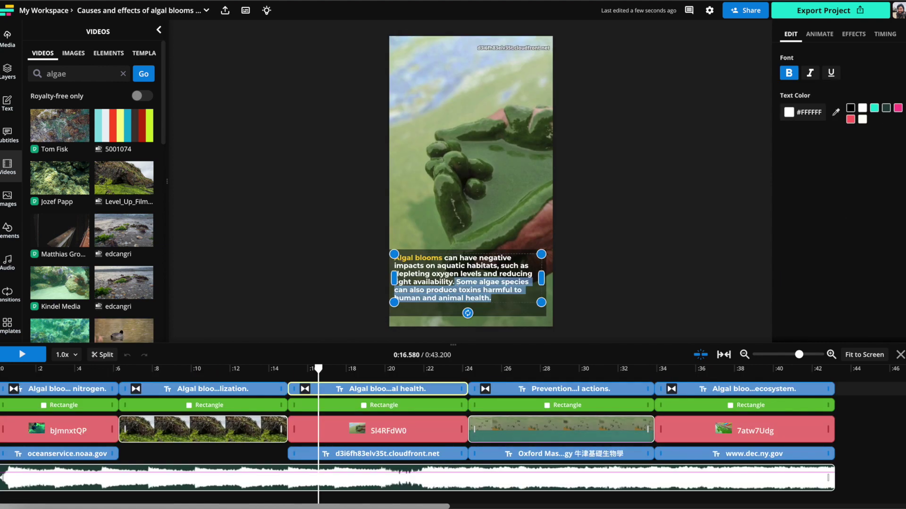
{"action": "key", "text": "BackSpace"}
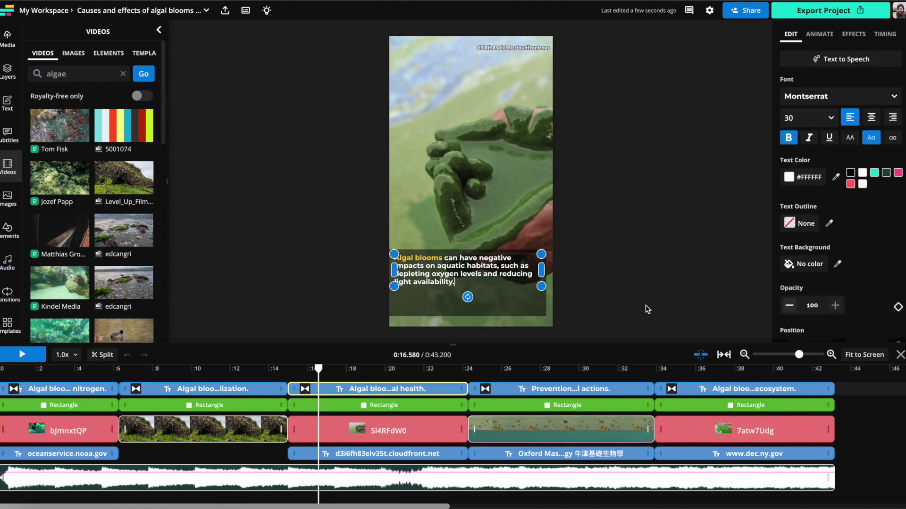
{"action": "left_click", "coordinate": [542, 321]}
{"action": "left_click_drag", "start_coordinate": [546, 321], "coordinate": [546, 293]}
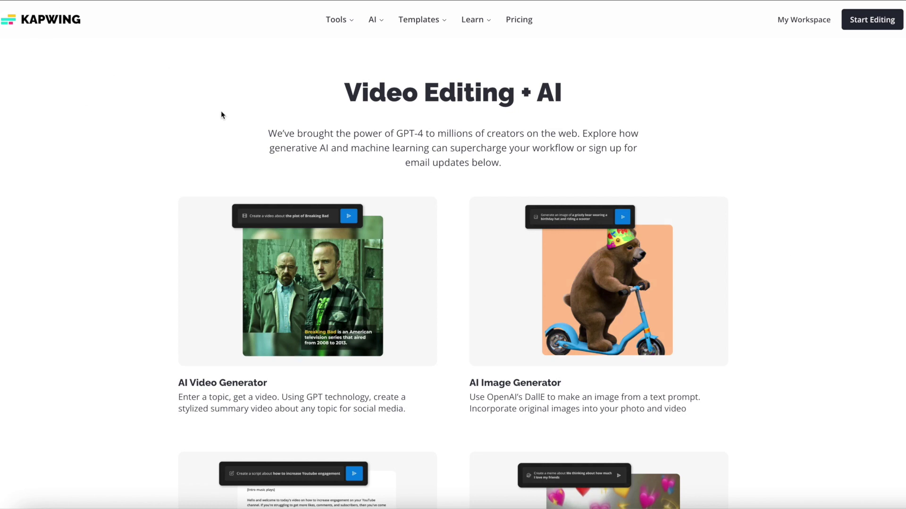
- Go from the Video Editing + AI page to the AI Video Generator page and look through it
{"action": "scroll", "coordinate": [97, 283], "scroll_direction": "down", "scroll_amount": 2}
{"action": "scroll", "coordinate": [97, 283], "scroll_direction": "up", "scroll_amount": 1}
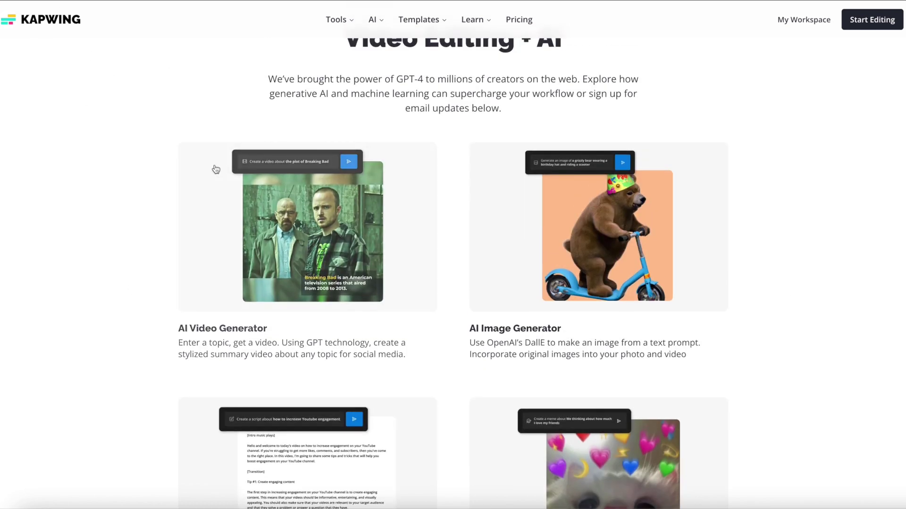
{"action": "left_click", "coordinate": [312, 230]}
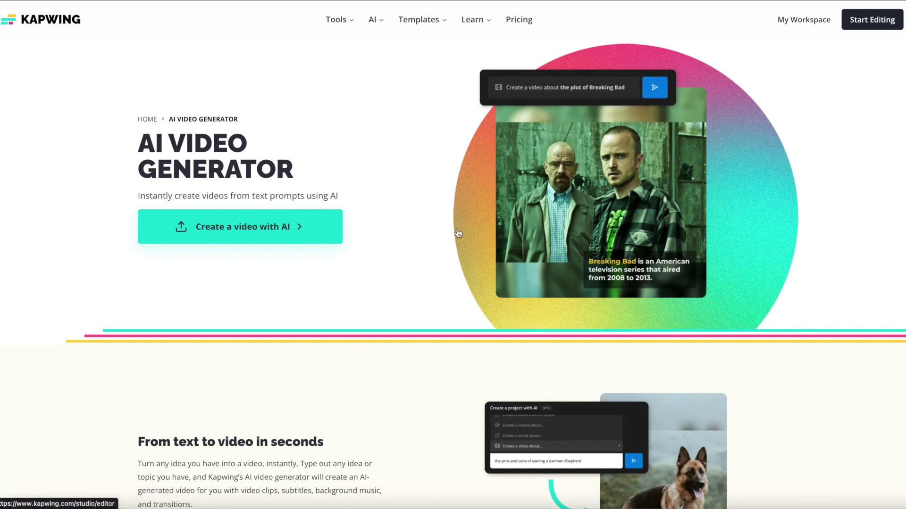
{"action": "scroll", "coordinate": [418, 267], "scroll_direction": "down", "scroll_amount": 1}
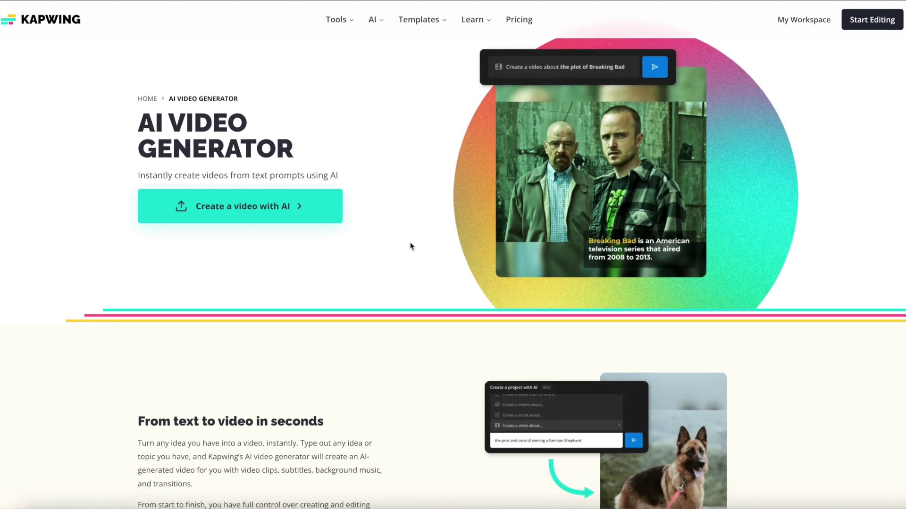
{"action": "scroll", "coordinate": [410, 245], "scroll_direction": "up", "scroll_amount": 1}
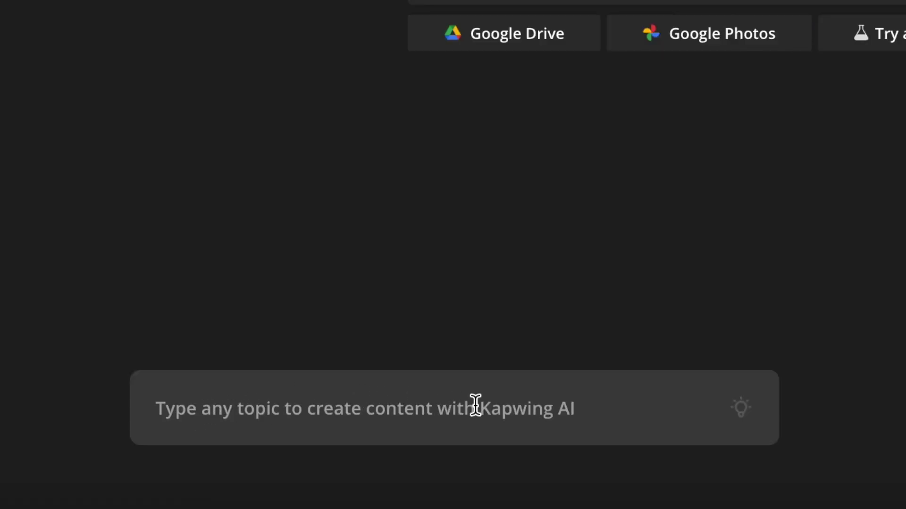
- Start a Kapwing AI prompt and pick 'Create a video about…' from the suggestions
{"action": "left_click", "coordinate": [641, 425]}
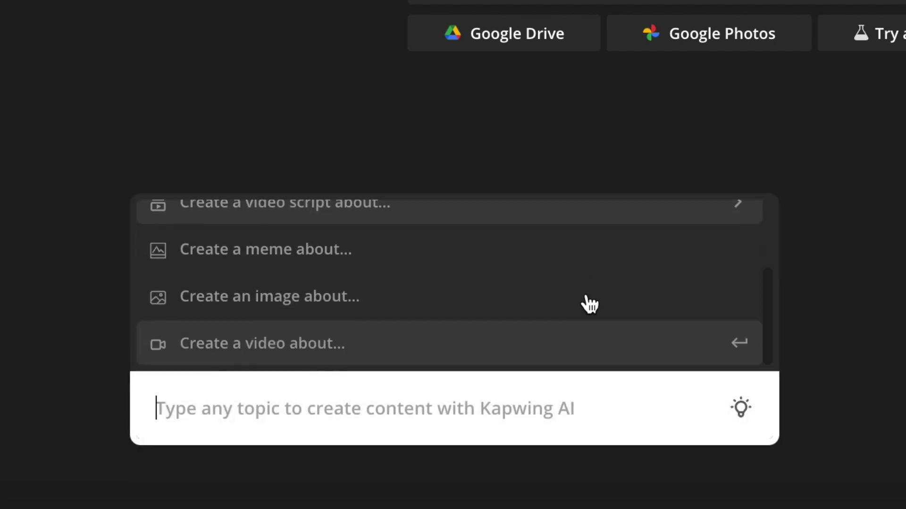
{"action": "scroll", "coordinate": [589, 304], "scroll_direction": "up", "scroll_amount": 2}
{"action": "scroll", "coordinate": [589, 304], "scroll_direction": "down", "scroll_amount": 1}
{"action": "scroll", "coordinate": [589, 304], "scroll_direction": "down", "scroll_amount": 1}
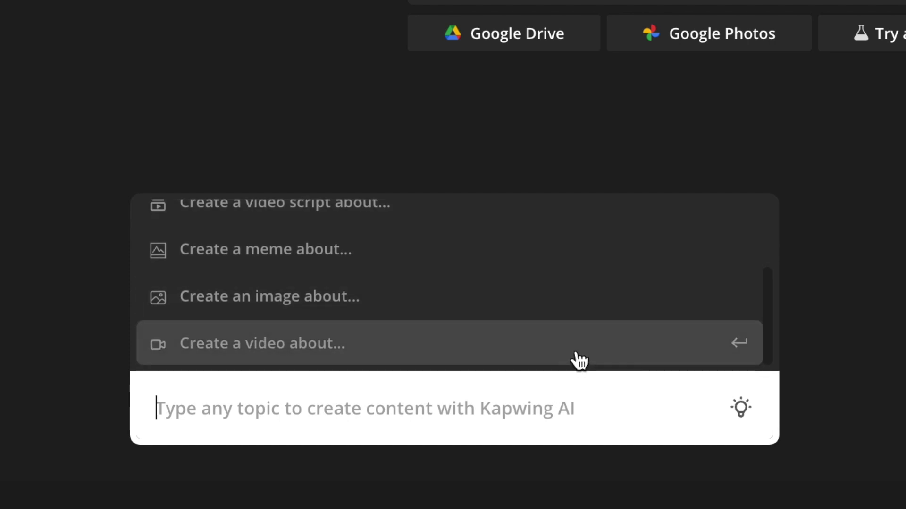
{"action": "scroll", "coordinate": [472, 226], "scroll_direction": "up", "scroll_amount": 2}
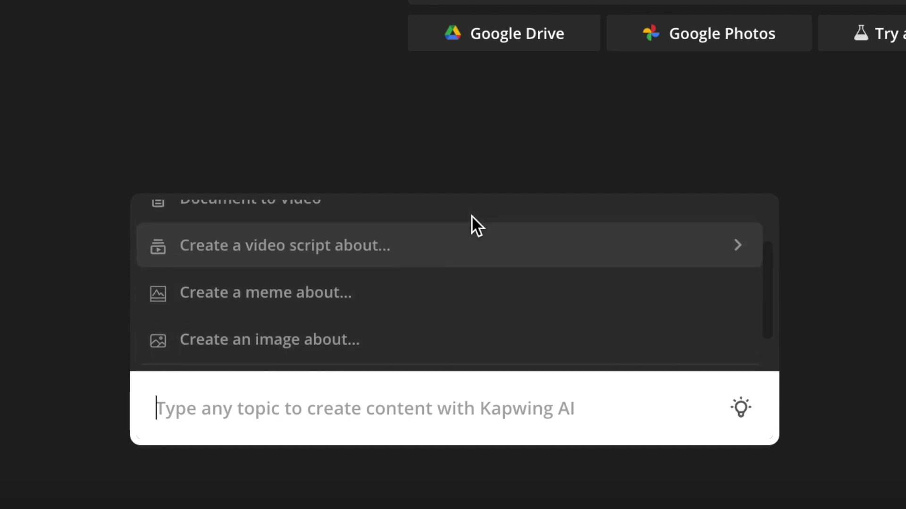
{"action": "scroll", "coordinate": [443, 245], "scroll_direction": "down", "scroll_amount": 2}
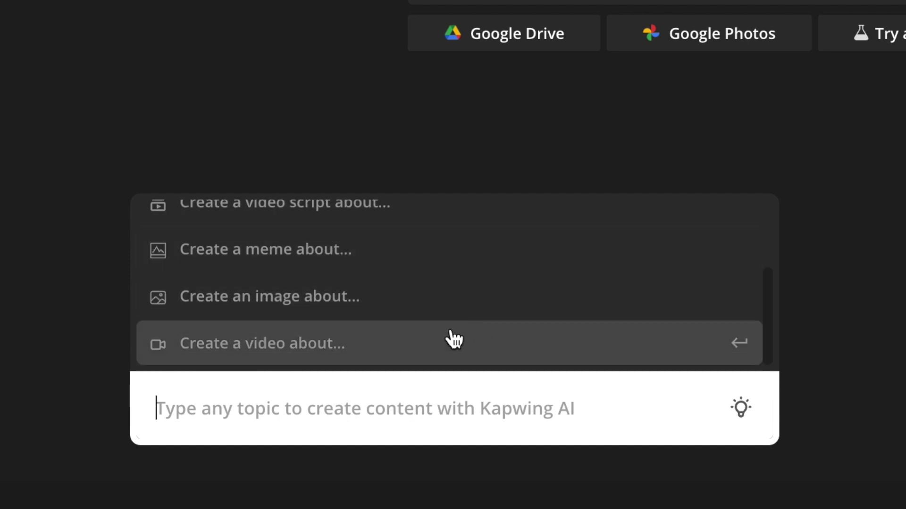
{"action": "left_click", "coordinate": [291, 355]}
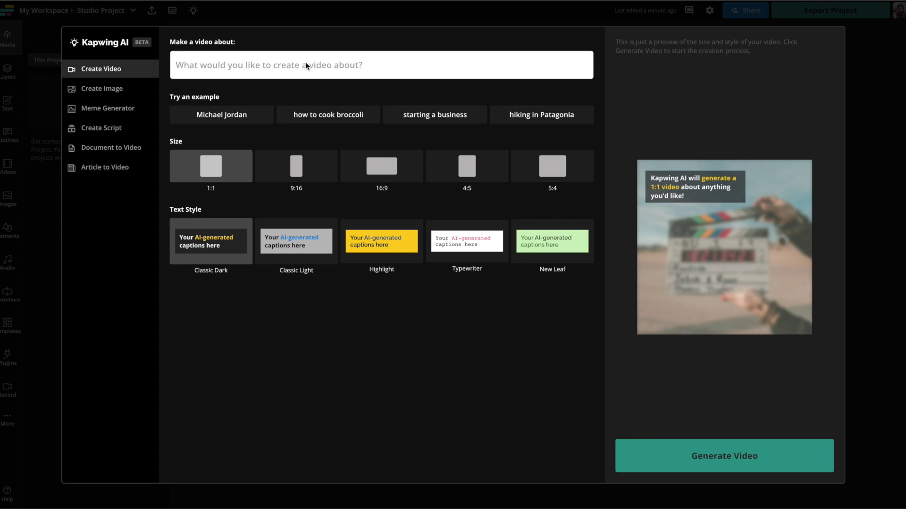
- Enter the topic 'Causes and effects of algal blooms and how to prevent them' with 9:16 size
{"action": "type", "text": "Causes"}
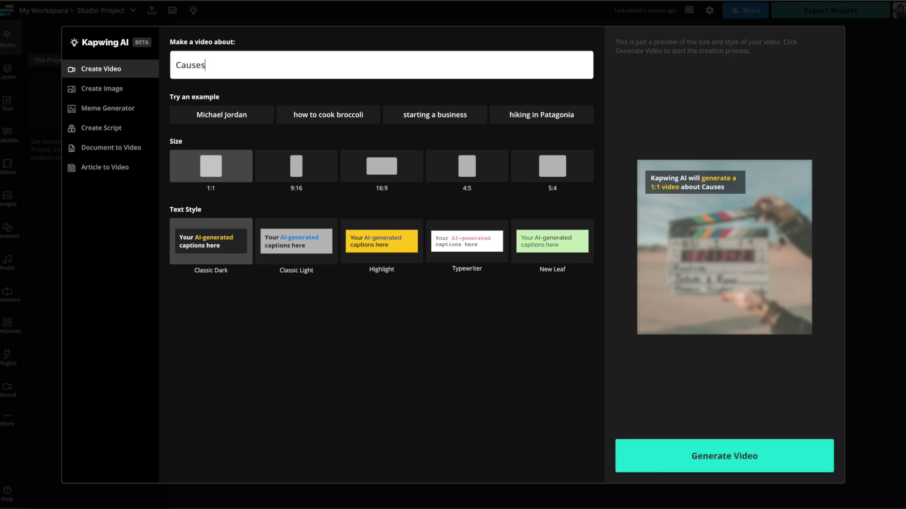
{"action": "type", "text": " and effects of algal bl"}
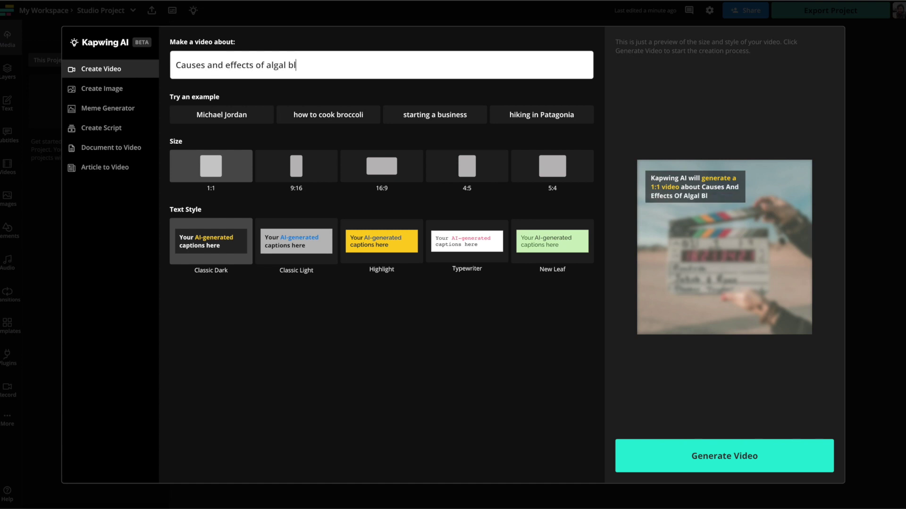
{"action": "type", "text": "ooms and how to pr"}
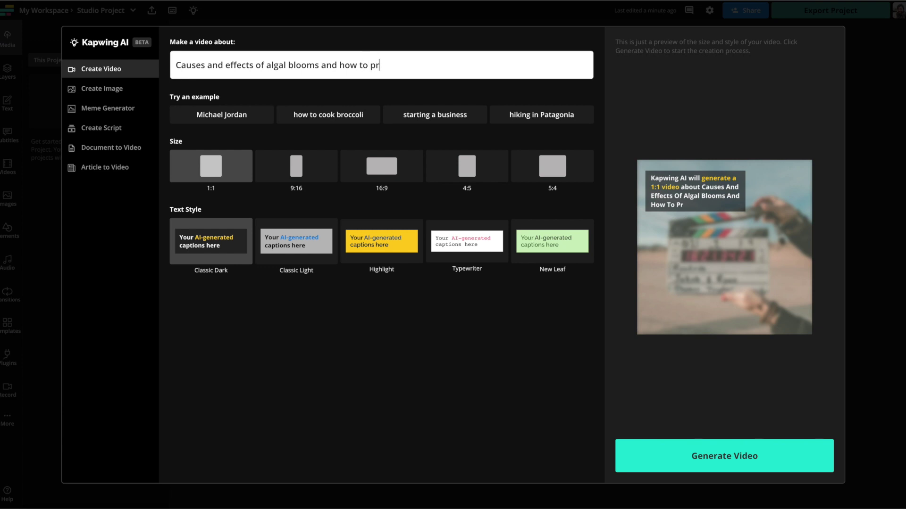
{"action": "type", "text": "event them"}
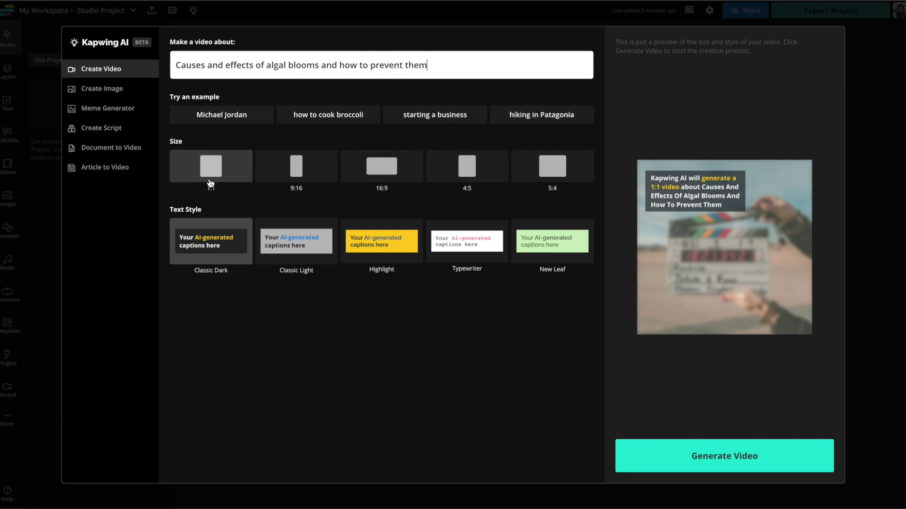
{"action": "left_click", "coordinate": [225, 173]}
{"action": "left_click", "coordinate": [320, 170]}
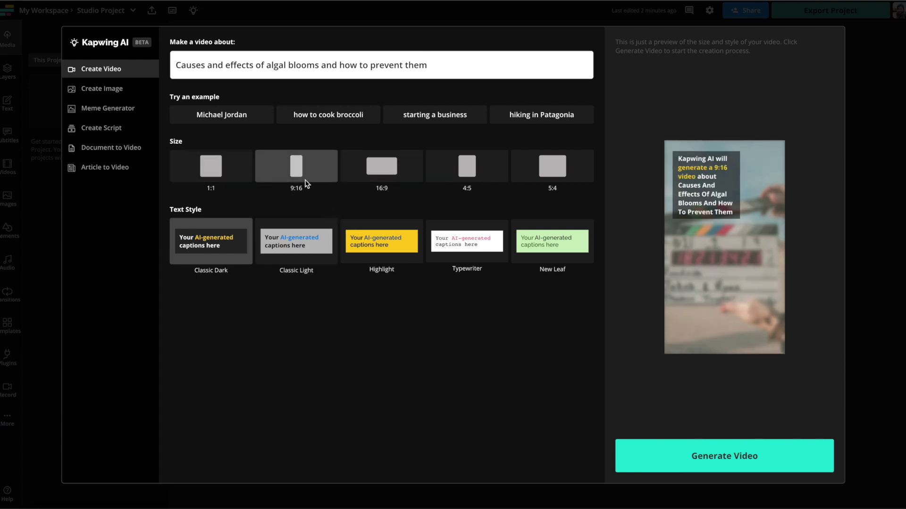
{"action": "left_click", "coordinate": [382, 166]}
{"action": "left_click", "coordinate": [283, 177]}
- Choose the Classic Dark caption style after comparing others, and generate the video
{"action": "left_click", "coordinate": [295, 254]}
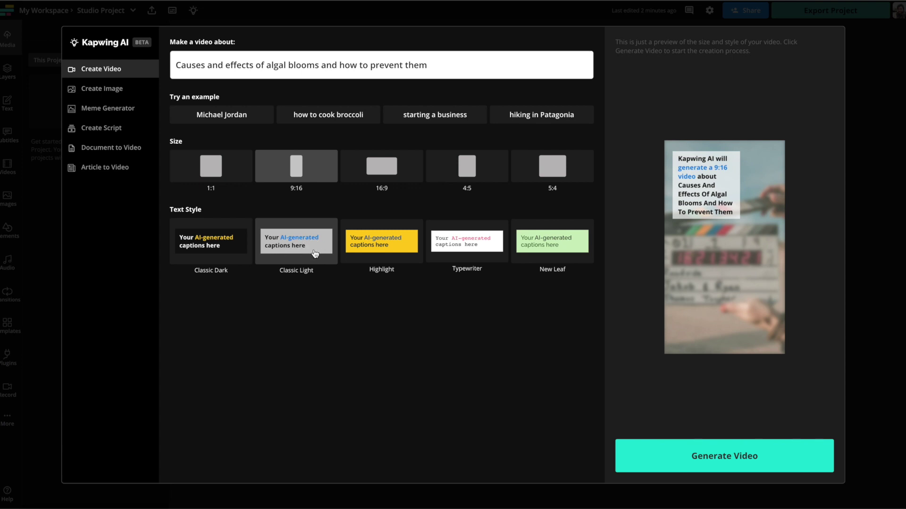
{"action": "left_click", "coordinate": [383, 256]}
{"action": "left_click", "coordinate": [486, 246]}
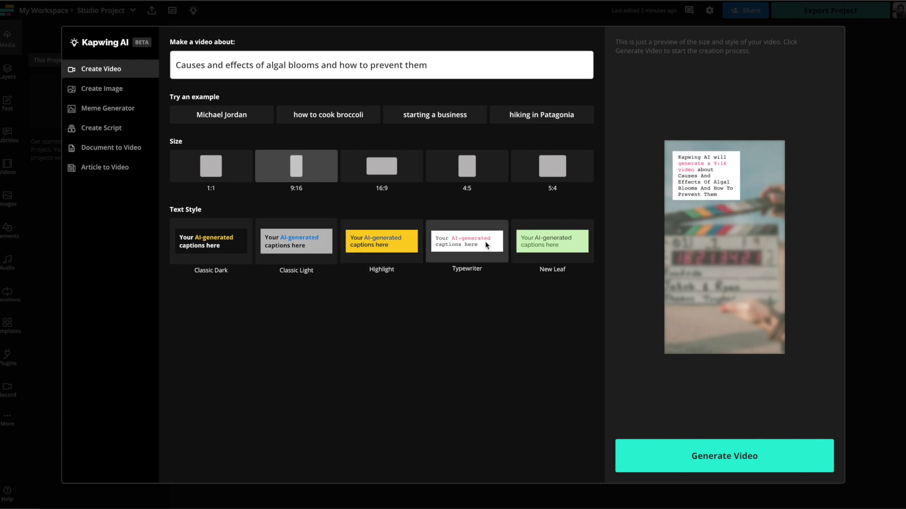
{"action": "left_click", "coordinate": [550, 246]}
{"action": "left_click", "coordinate": [251, 241]}
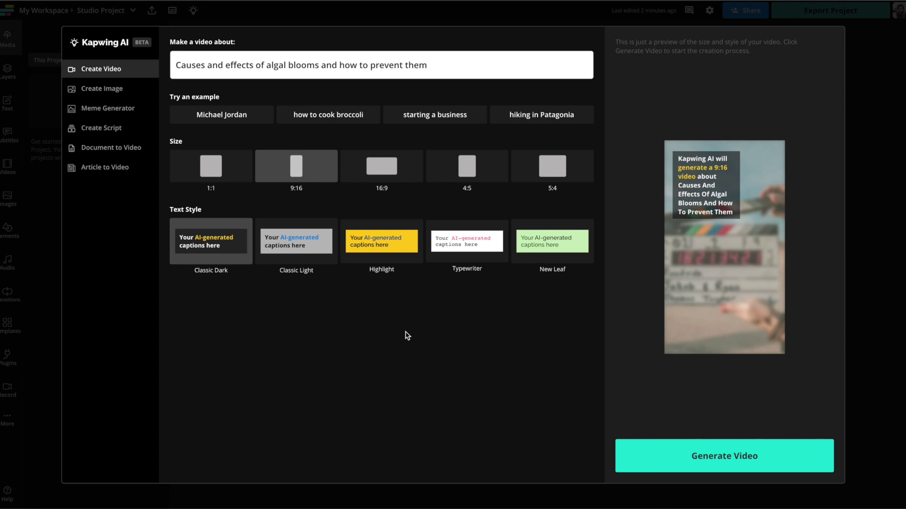
{"action": "left_click", "coordinate": [742, 466]}
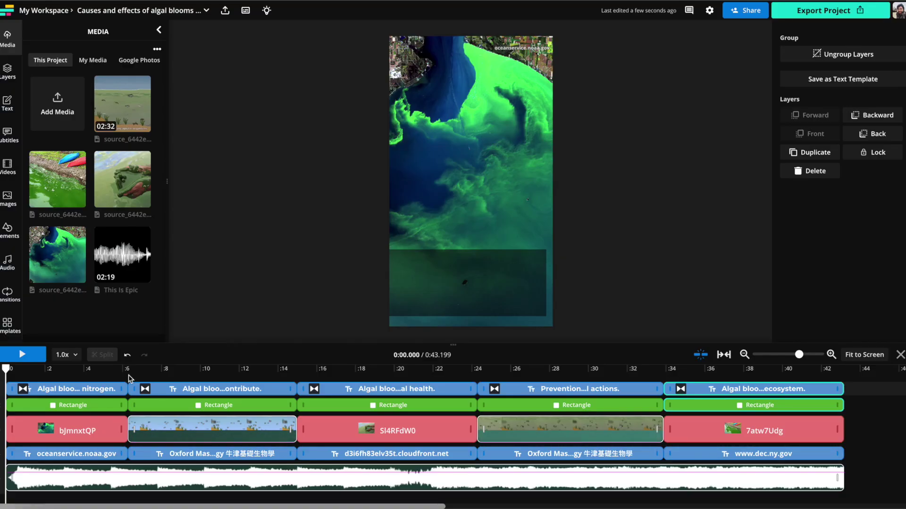
- Play through the generated video, pausing and skipping ahead to the prevention scene near the end
{"action": "key", "text": "space"}
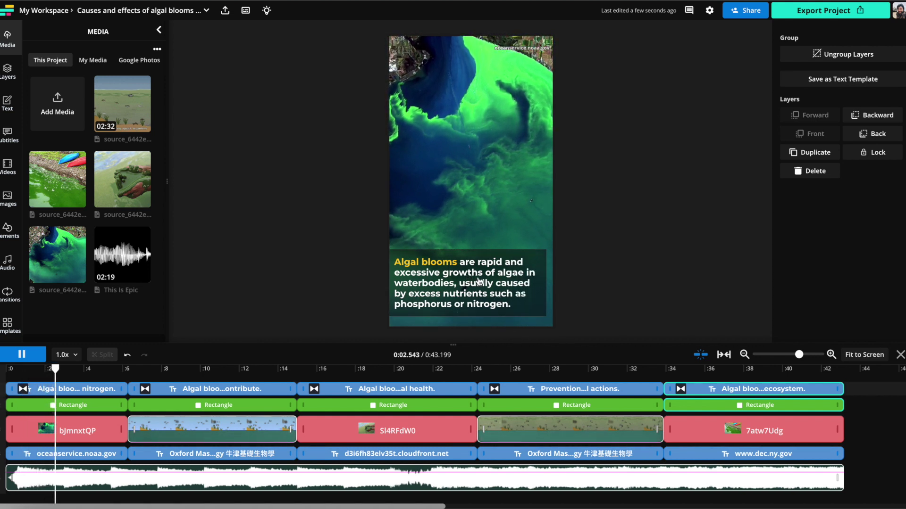
{"action": "key", "text": "space"}
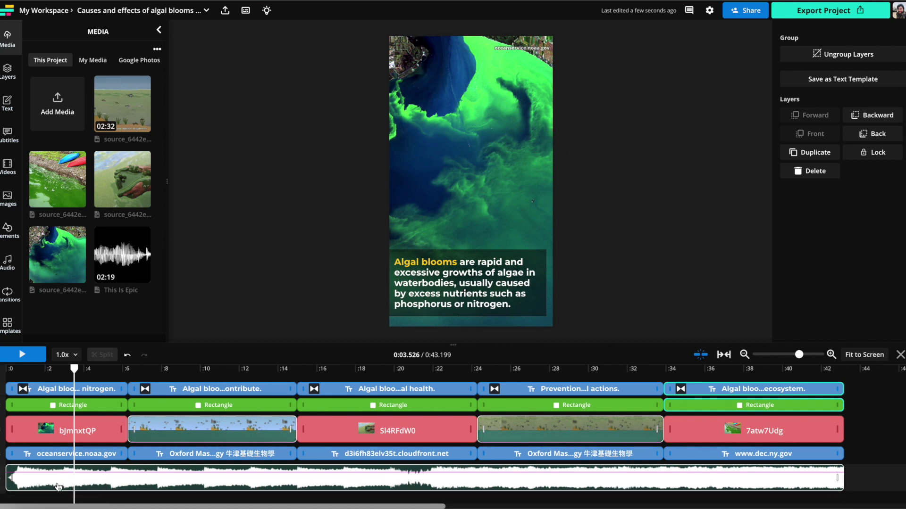
{"action": "key", "text": "space"}
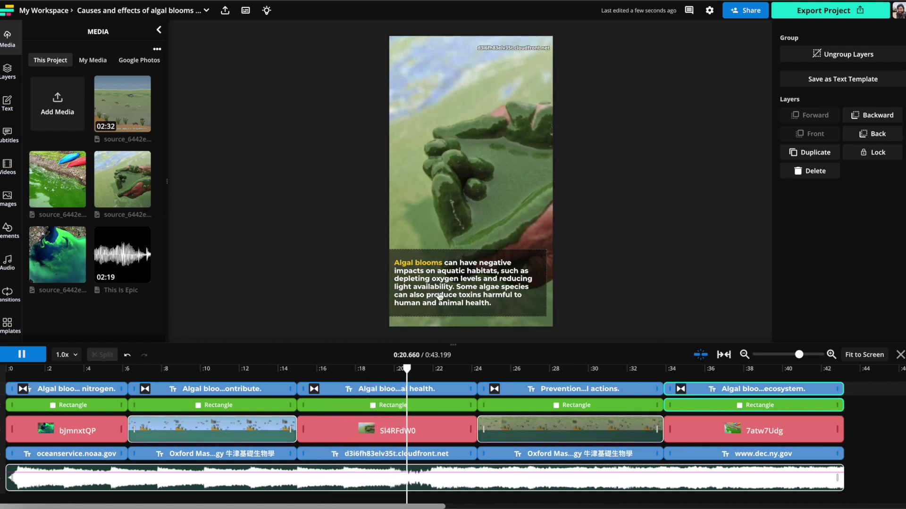
{"action": "key", "text": "space"}
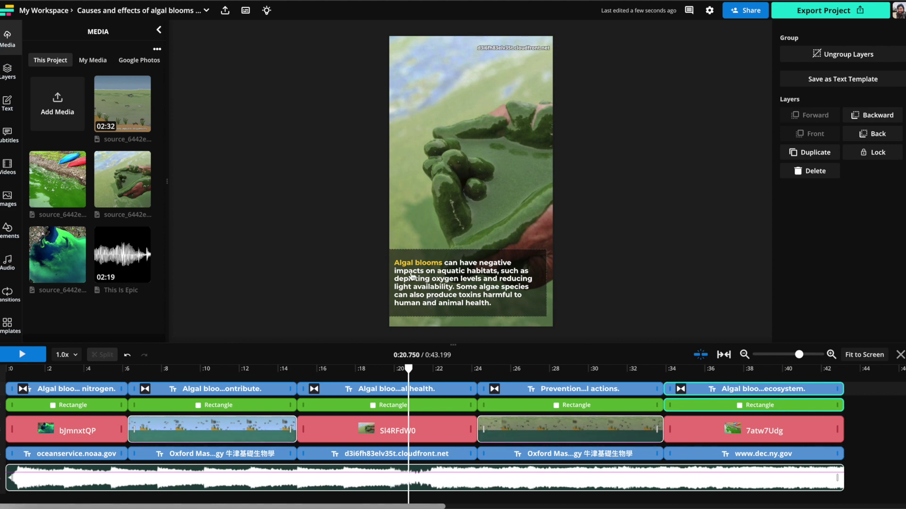
{"action": "left_click", "coordinate": [596, 369]}
{"action": "key", "text": "space"}
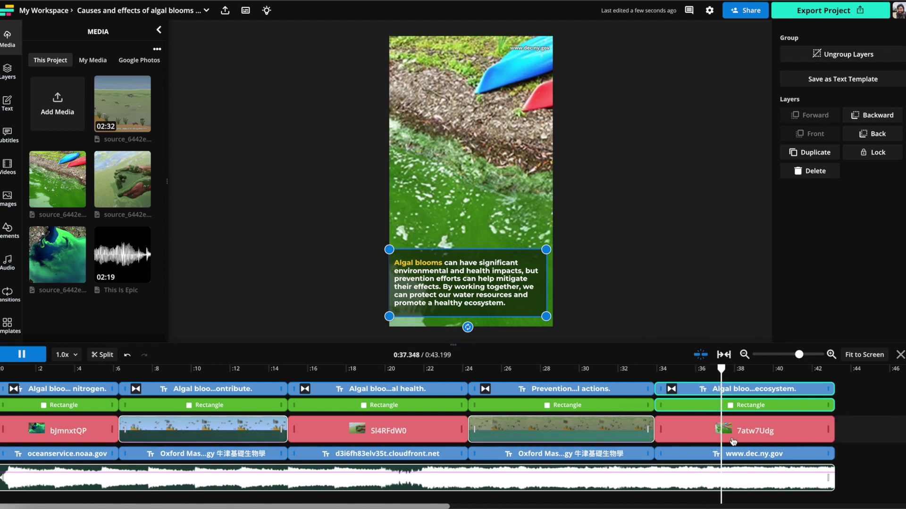
{"action": "key", "text": "space"}
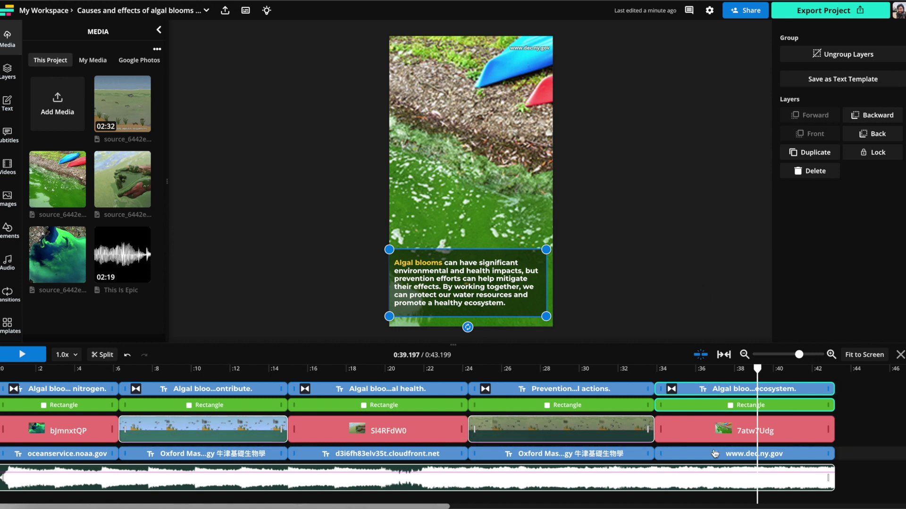
- Move the playhead between the causes scene at 0:10 and the prevention scene around 0:27
{"action": "left_click", "coordinate": [494, 372]}
{"action": "left_click", "coordinate": [201, 370]}
{"action": "left_click", "coordinate": [523, 371]}
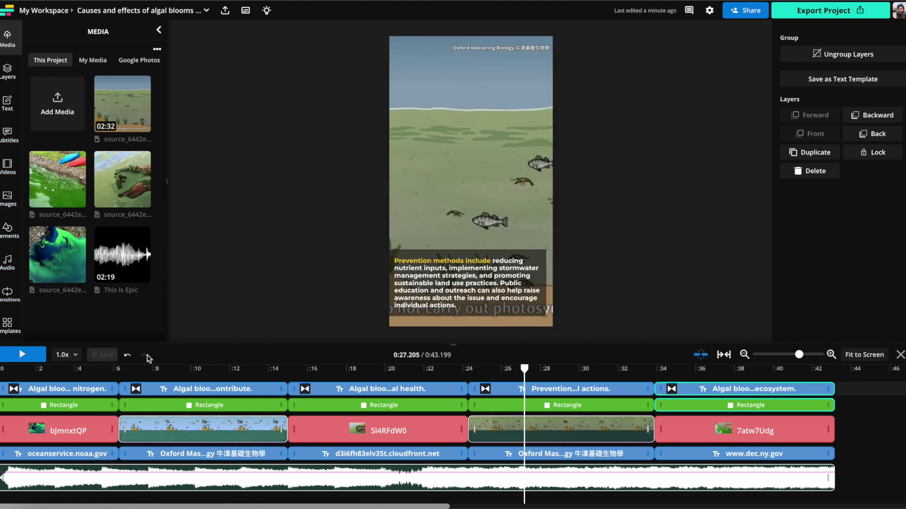
{"action": "left_click", "coordinate": [197, 372]}
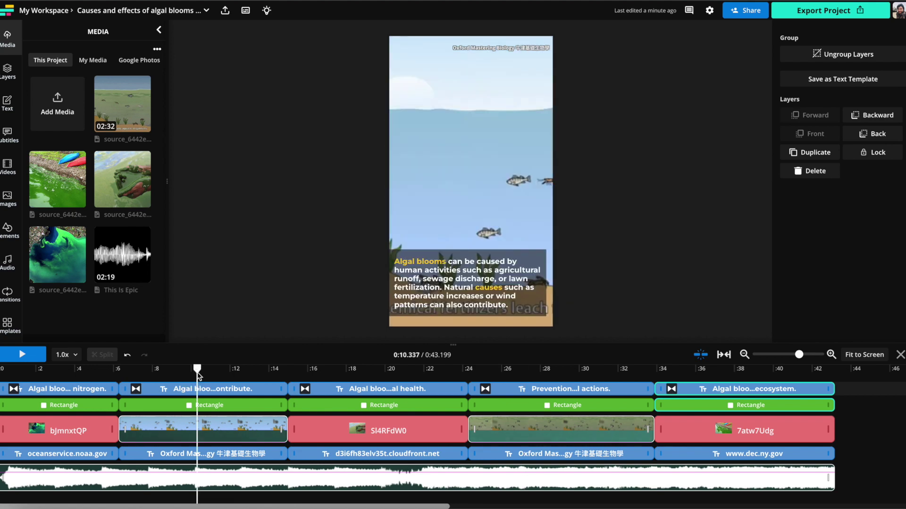
{"action": "left_click", "coordinate": [525, 372]}
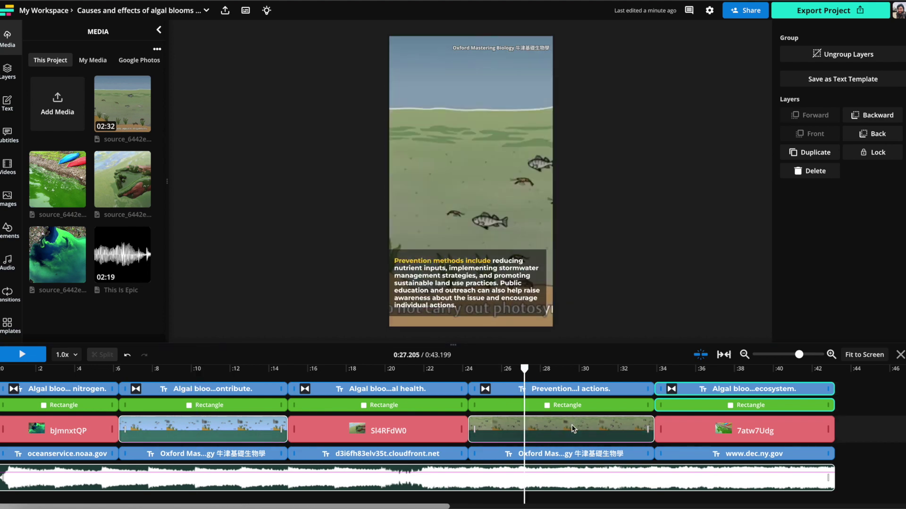
- Delete the second scene's animated b-roll clip (6–15s) from the timeline
{"action": "left_click", "coordinate": [601, 432]}
{"action": "left_click", "coordinate": [175, 430]}
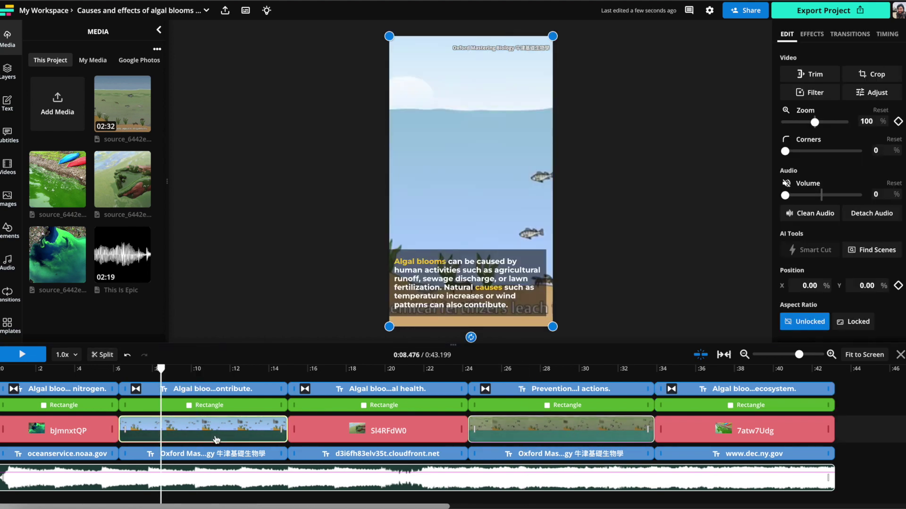
{"action": "key", "text": "Delete"}
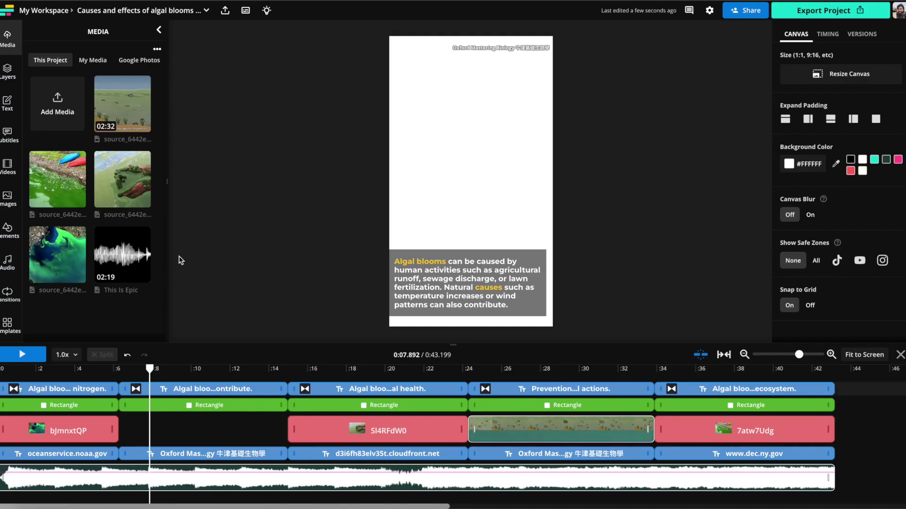
{"action": "left_click", "coordinate": [182, 454]}
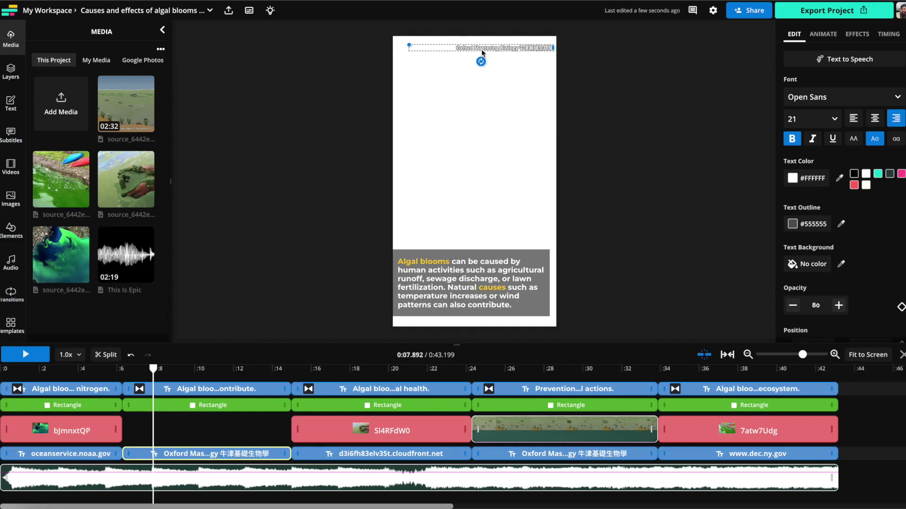
{"action": "left_click", "coordinate": [387, 333]}
{"action": "mouse_move", "coordinate": [121, 265]}
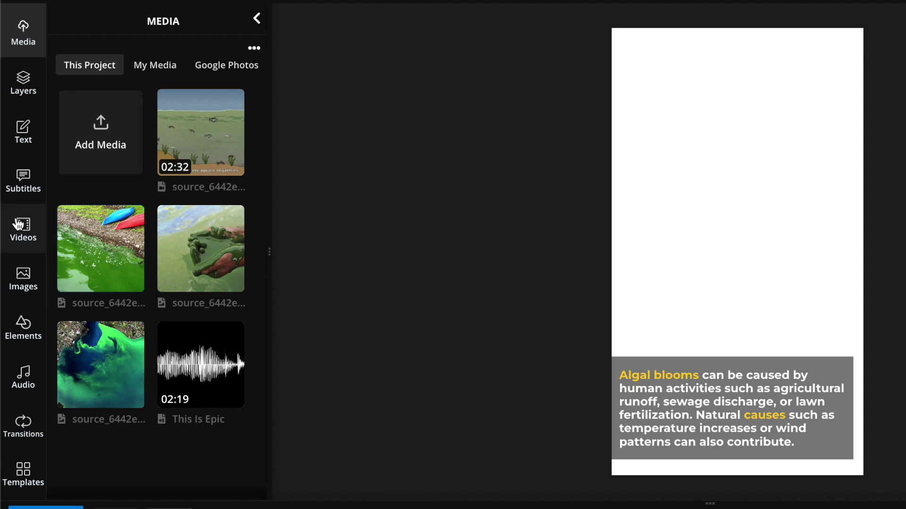
- Search stock videos for 'algae' and place the moss-covered rock clip in the second scene at 6s
{"action": "left_click", "coordinate": [17, 224]}
{"action": "left_click", "coordinate": [128, 78]}
{"action": "type", "text": "alg"}
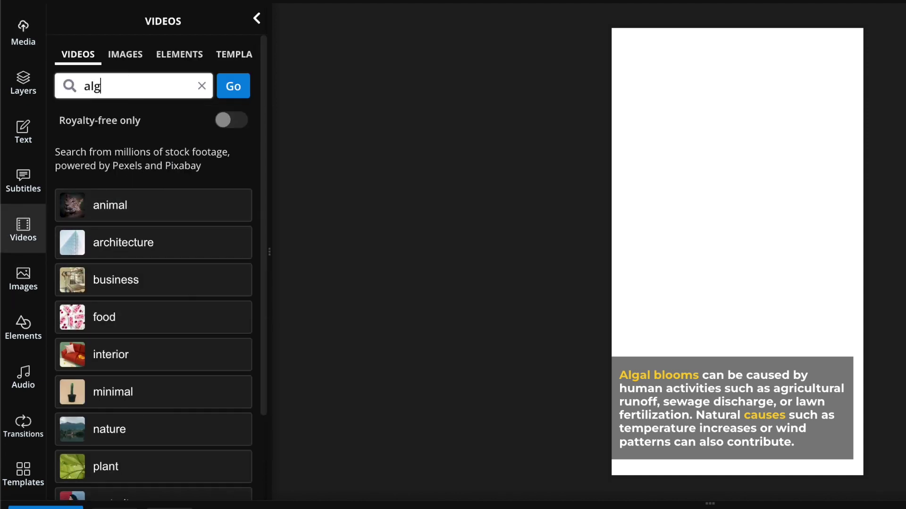
{"action": "type", "text": "ae"}
{"action": "key", "text": "Return"}
{"action": "left_click", "coordinate": [177, 239]}
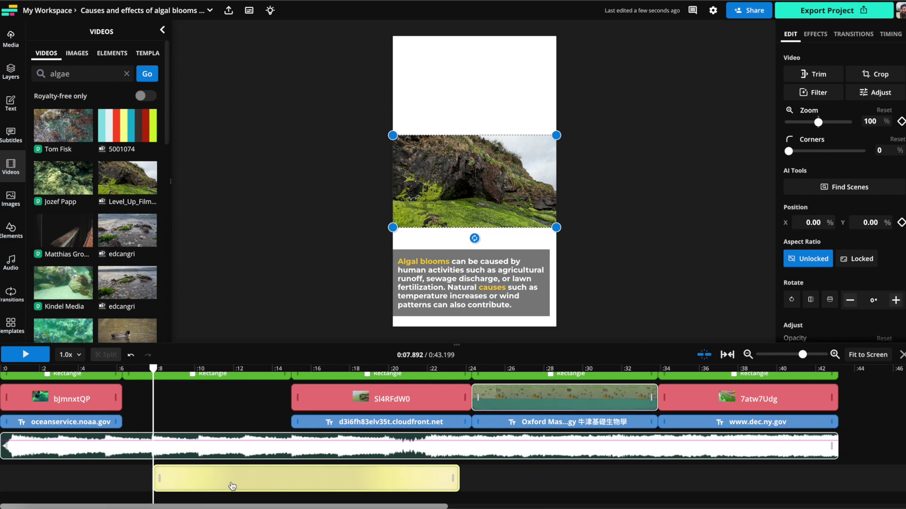
{"action": "left_click_drag", "start_coordinate": [232, 486], "coordinate": [198, 402]}
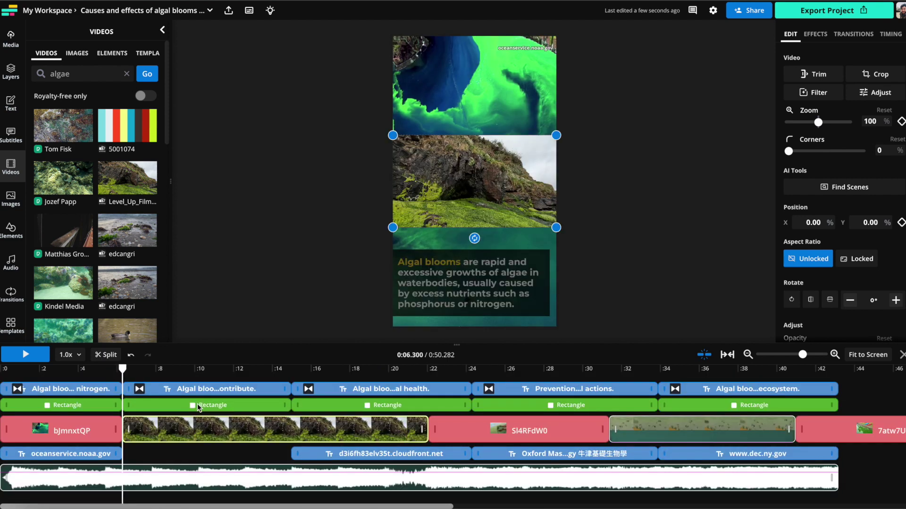
- Stretch the moss clip to fill the vertical frame and send it behind the caption
{"action": "left_click_drag", "start_coordinate": [557, 135], "coordinate": [557, 33]}
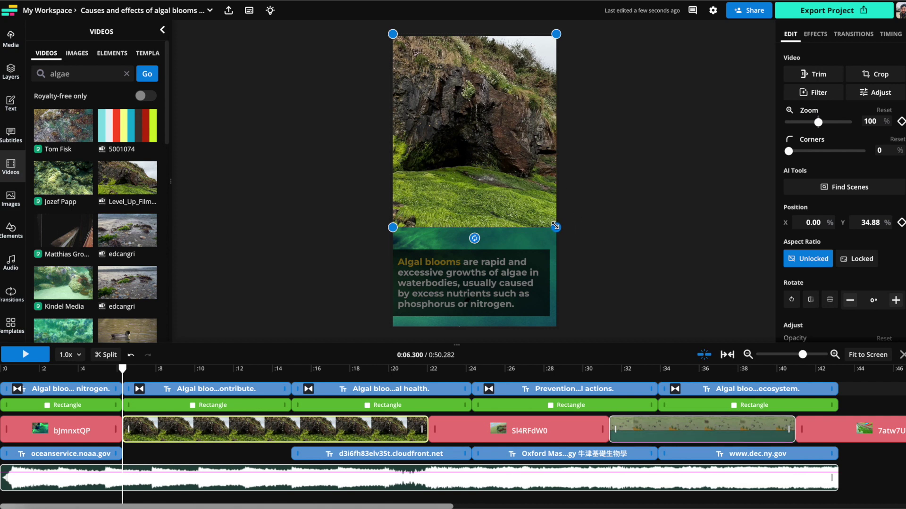
{"action": "left_click_drag", "start_coordinate": [556, 228], "coordinate": [557, 317]}
{"action": "key", "text": "Escape"}
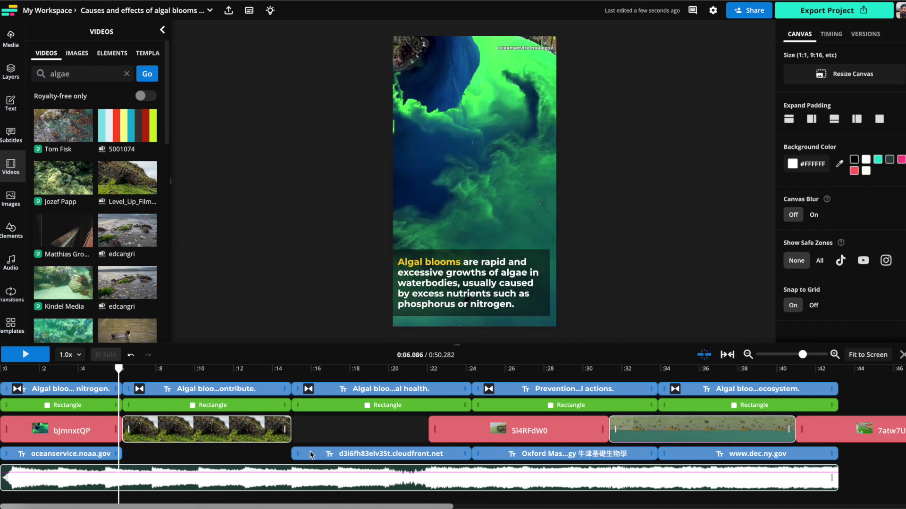
{"action": "key", "text": "space"}
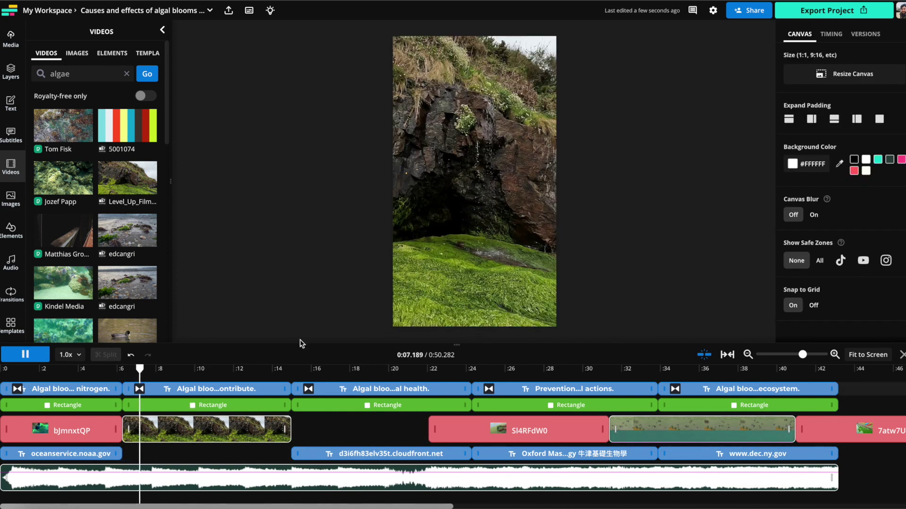
{"action": "left_click", "coordinate": [485, 262]}
{"action": "scroll", "coordinate": [848, 228], "scroll_direction": "down", "scroll_amount": 8}
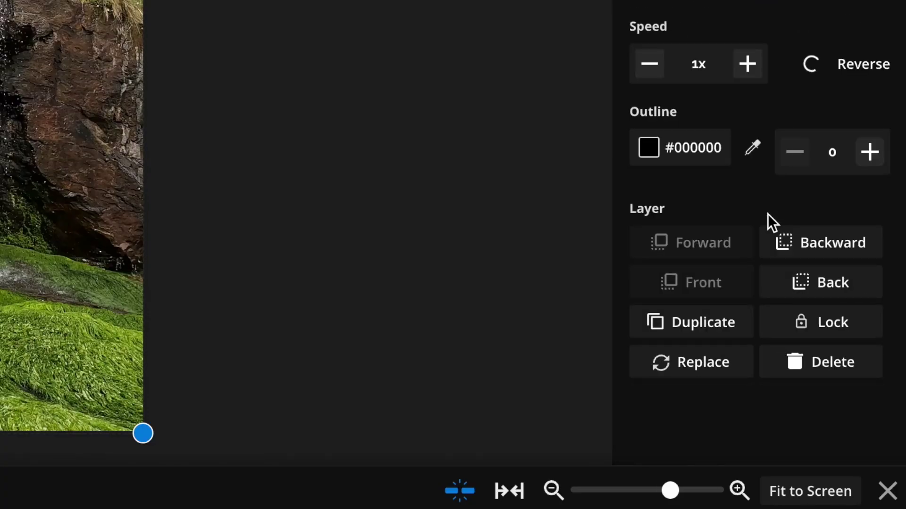
{"action": "left_click", "coordinate": [835, 250]}
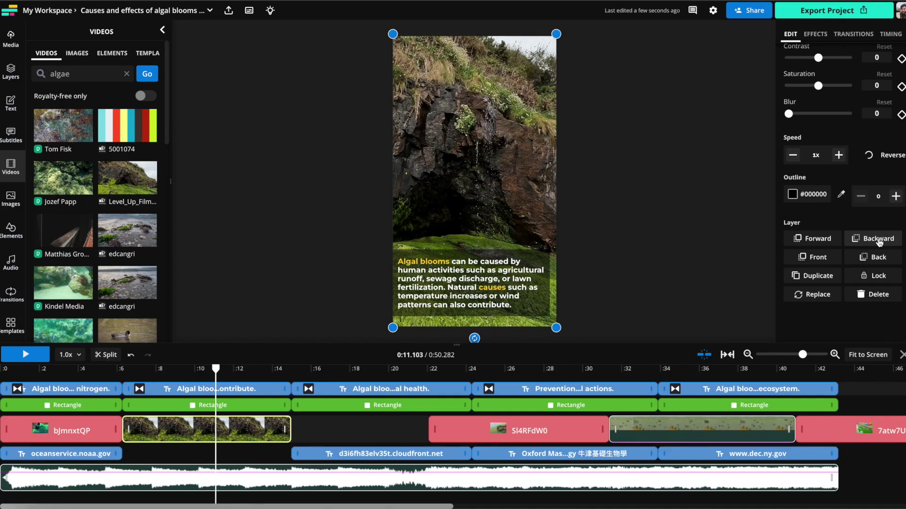
{"action": "key", "text": "space"}
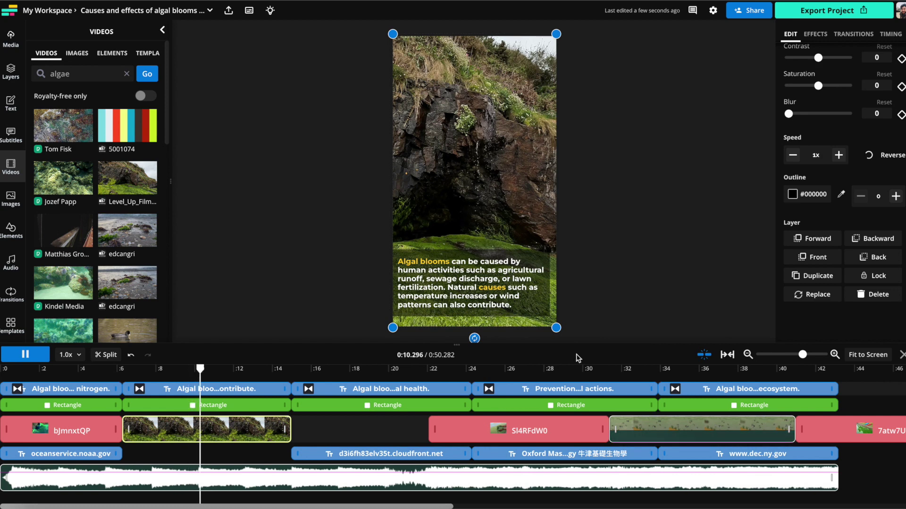
- Close the empty gap in the timeline and check the playback
{"action": "left_click", "coordinate": [7, 372]}
{"action": "key", "text": "space"}
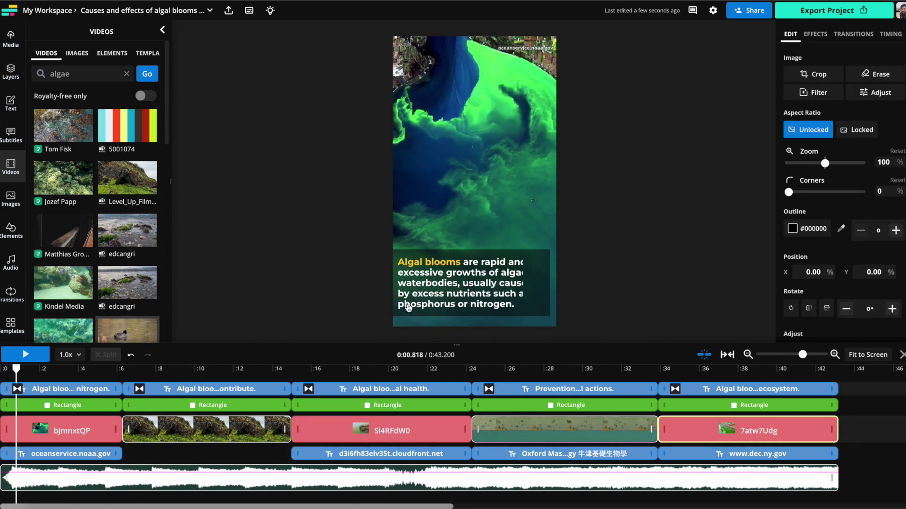
{"action": "key", "text": "space"}
- Remove the first caption's closing phrase and shrink its box to fit the shorter text
{"action": "left_click", "coordinate": [495, 279]}
{"action": "left_click", "coordinate": [496, 279]}
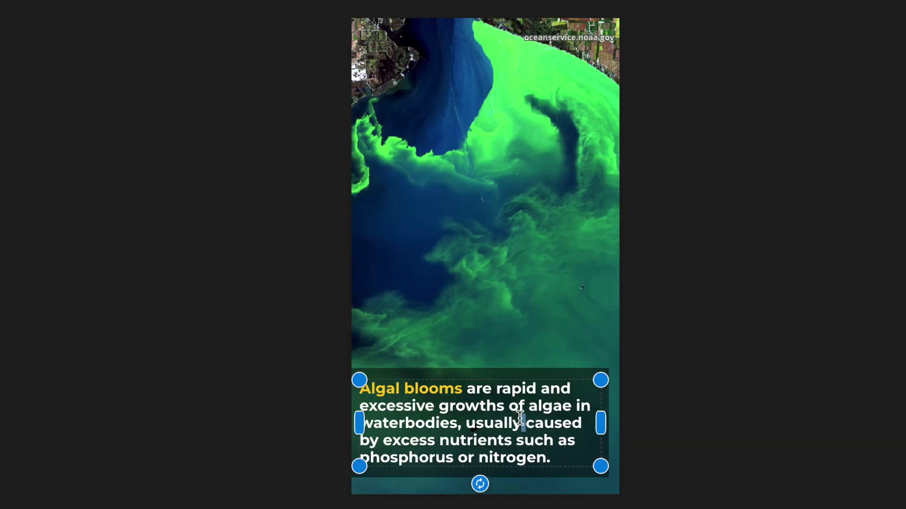
{"action": "triple_click", "coordinate": [519, 417]}
{"action": "left_click", "coordinate": [520, 418]}
{"action": "left_click_drag", "start_coordinate": [562, 459], "coordinate": [496, 446]}
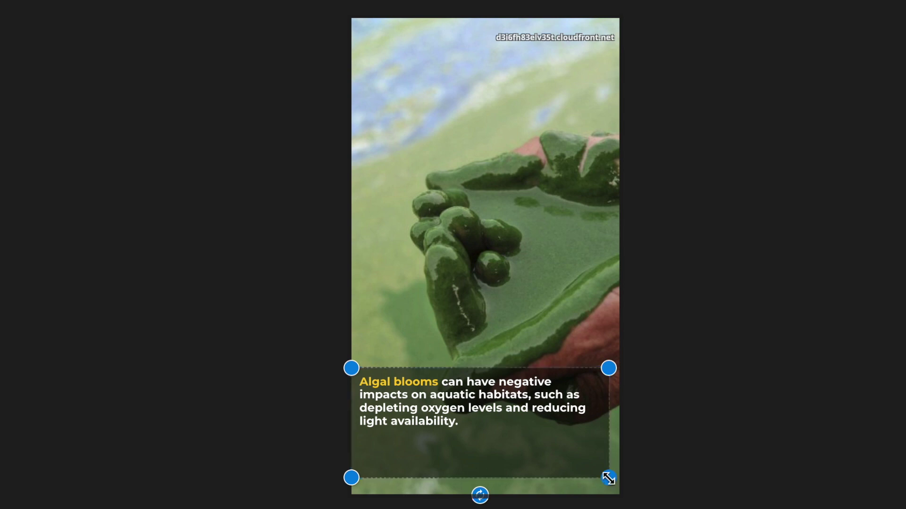
{"action": "left_click_drag", "start_coordinate": [608, 478], "coordinate": [610, 439]}
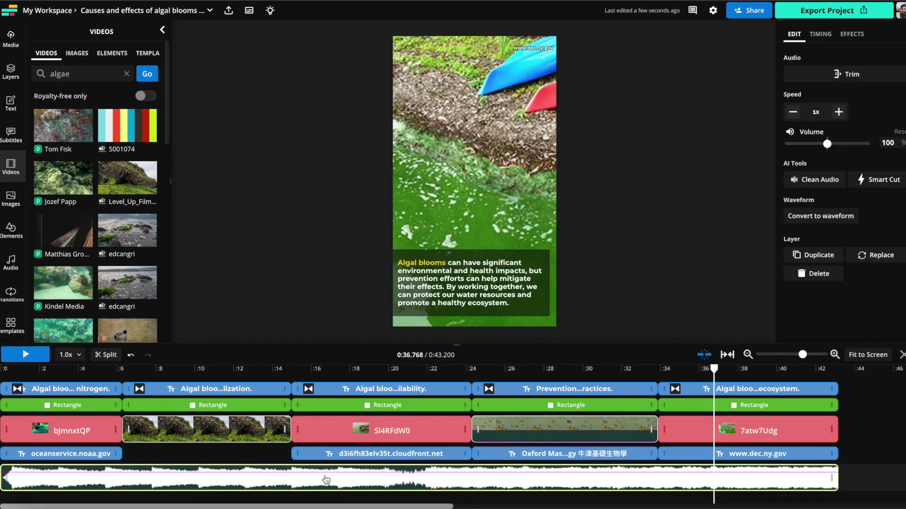
- Replace the original background music with the Bad Behaviors track from the music library
{"action": "key", "text": "Delete"}
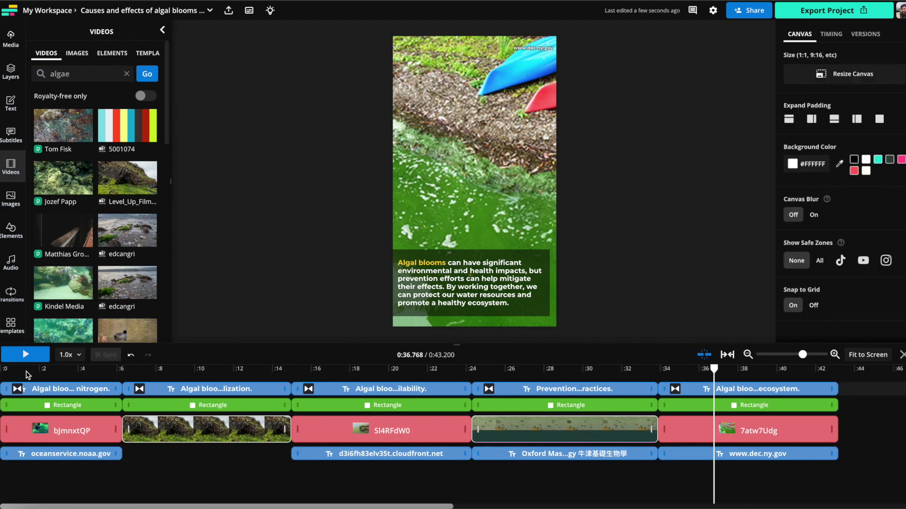
{"action": "scroll", "coordinate": [29, 285], "scroll_direction": "down", "scroll_amount": 1}
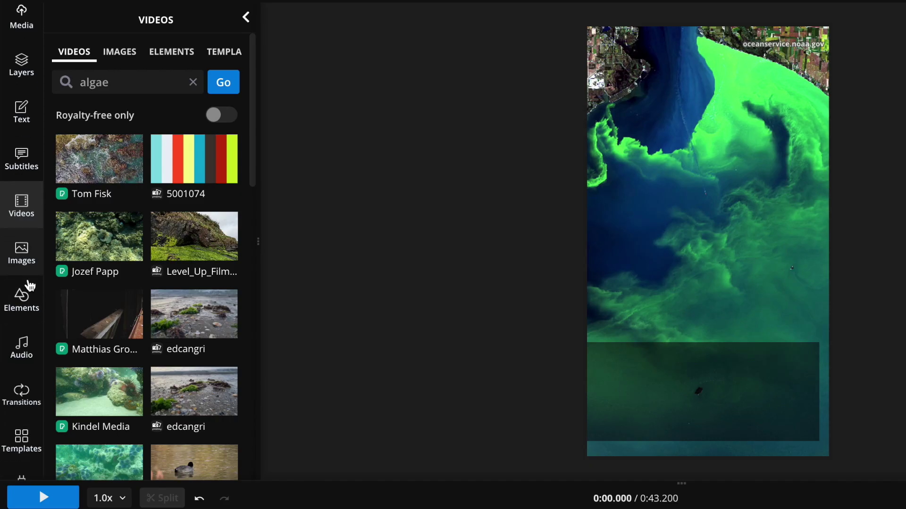
{"action": "left_click", "coordinate": [18, 357]}
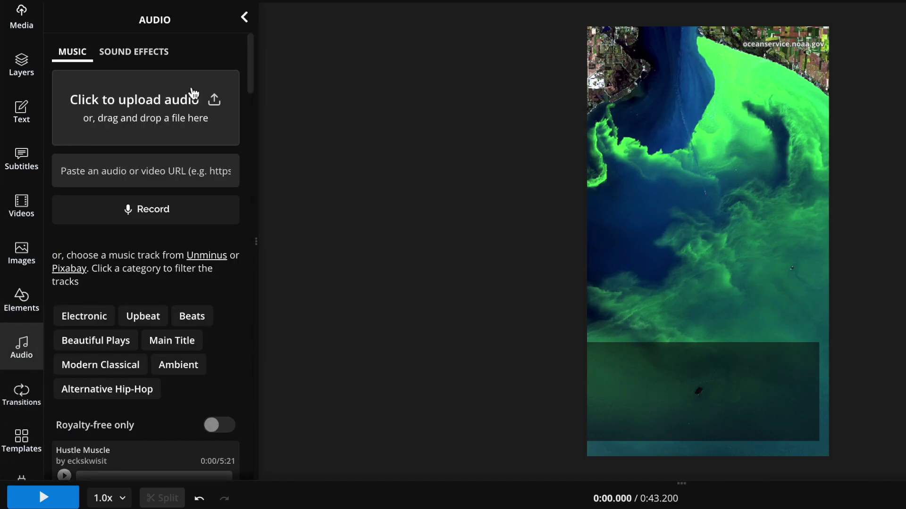
{"action": "scroll", "coordinate": [127, 296], "scroll_direction": "down", "scroll_amount": 5}
{"action": "scroll", "coordinate": [126, 296], "scroll_direction": "down", "scroll_amount": 2}
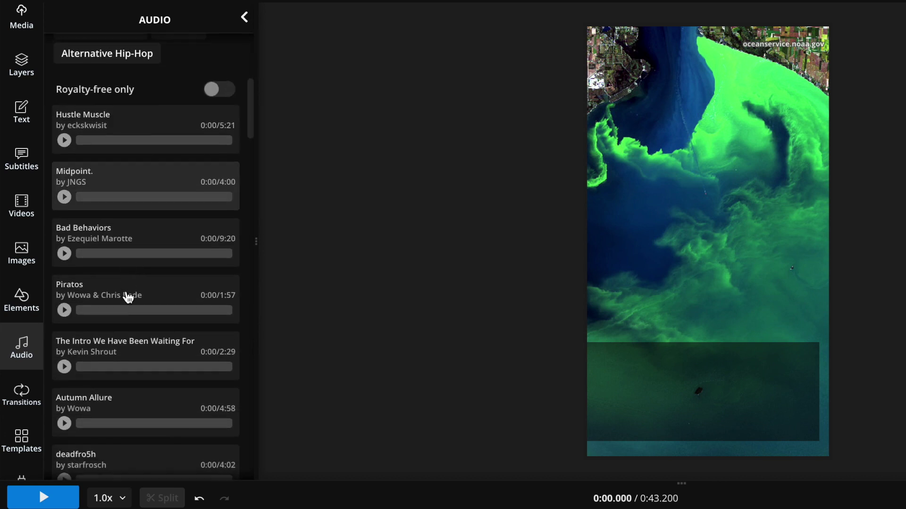
{"action": "left_click", "coordinate": [137, 255]}
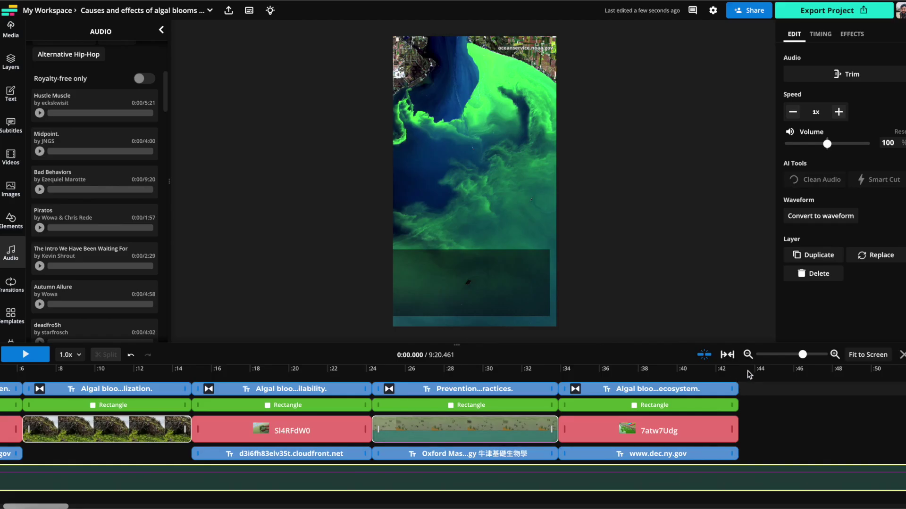
- Split the music at 0:43.200 and delete the part running past the video
{"action": "left_click", "coordinate": [747, 371]}
{"action": "left_click_drag", "start_coordinate": [747, 370], "coordinate": [739, 370]}
{"action": "key", "text": "s"}
{"action": "key", "text": "Delete"}
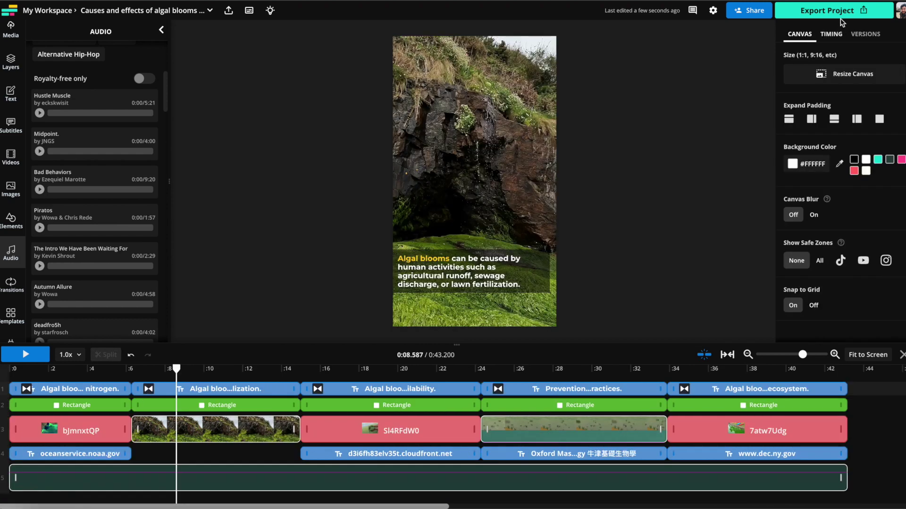
- Export the project as an MP4 and download the finished 11.5 MB file
{"action": "left_click", "coordinate": [834, 16]}
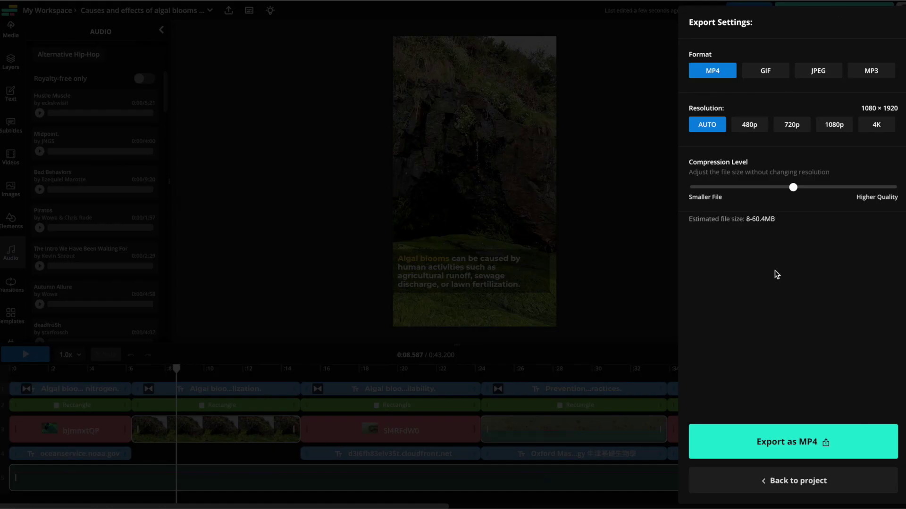
{"action": "left_click", "coordinate": [789, 441]}
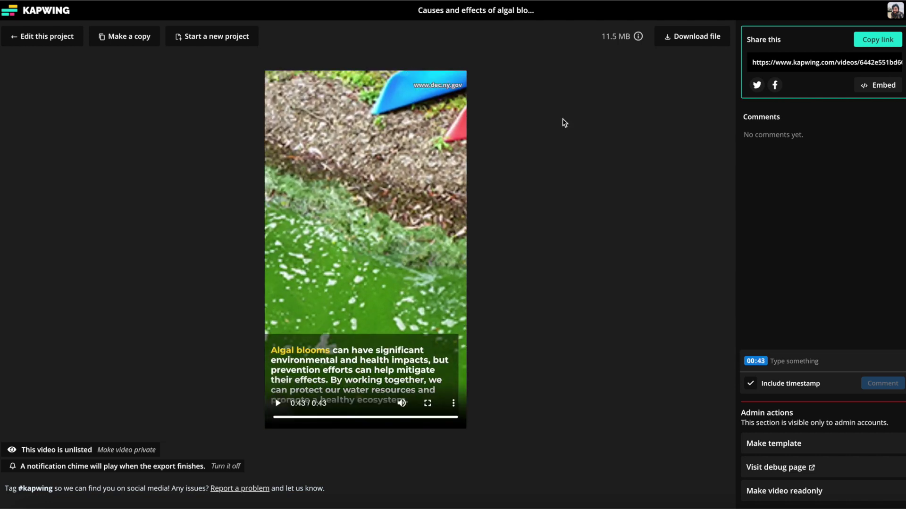
{"action": "left_click", "coordinate": [704, 36]}
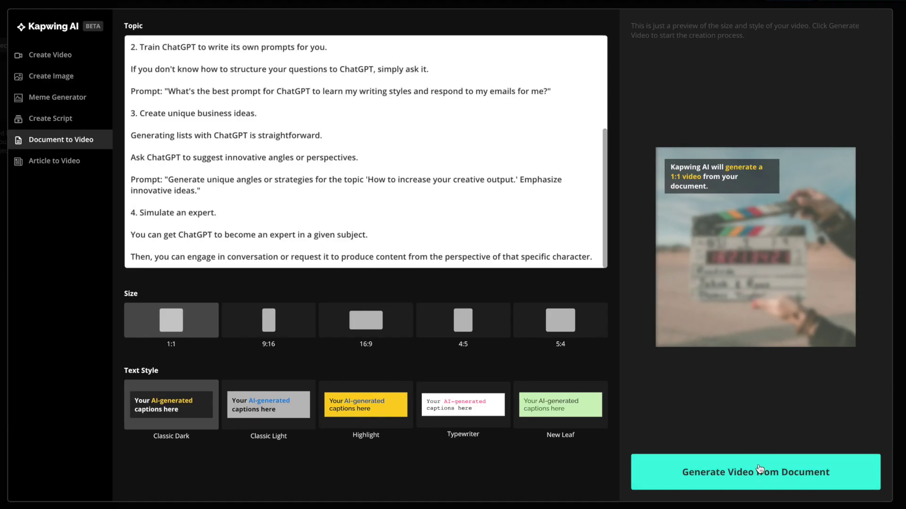
- Run Kapwing AI's Generate Video from Document, then generate a script on whether Instagram posting is worth it
{"action": "left_click", "coordinate": [760, 471]}
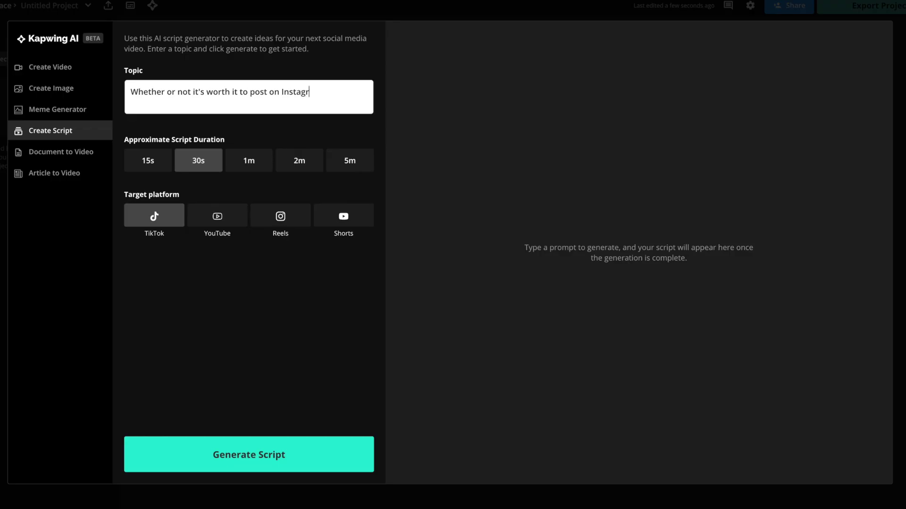
{"action": "left_click", "coordinate": [262, 449]}
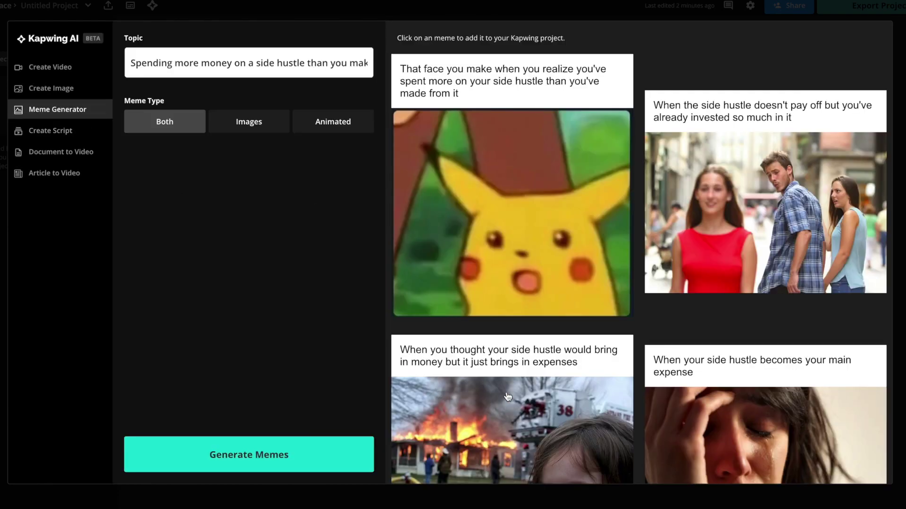
{"action": "scroll", "coordinate": [507, 396], "scroll_direction": "down", "scroll_amount": 6}
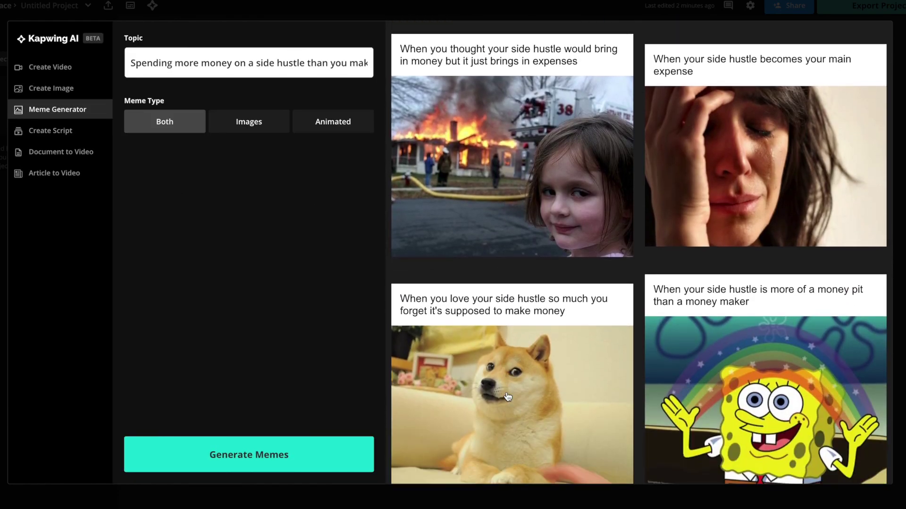